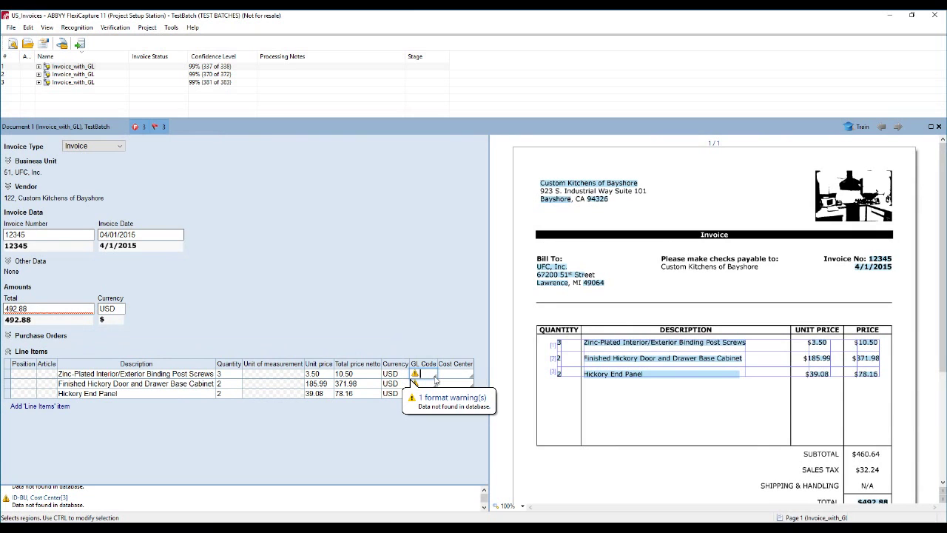
Step: Assign GL code 50100 - Cost of Goods Sold and cost center Manufacturing to the Binding Post Screws line item
click(435, 379)
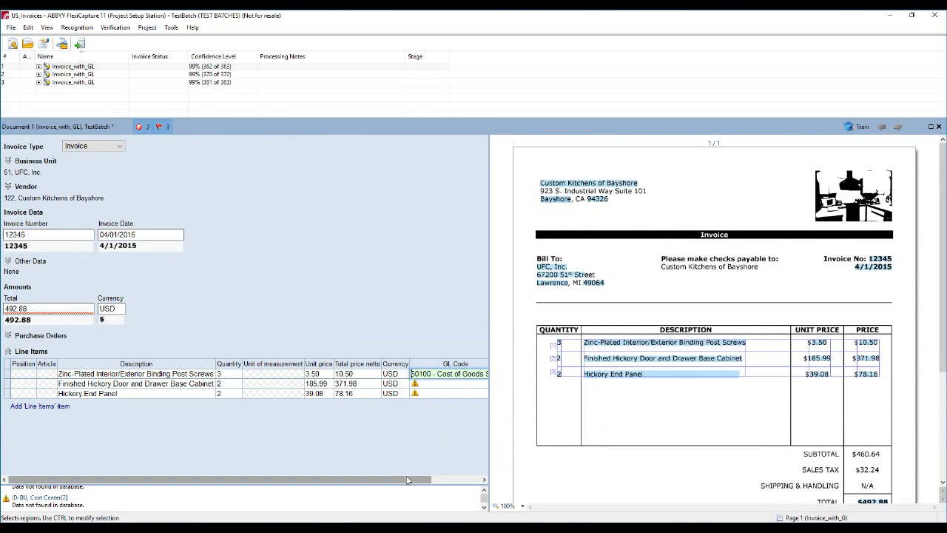
drag(407, 480, 466, 481)
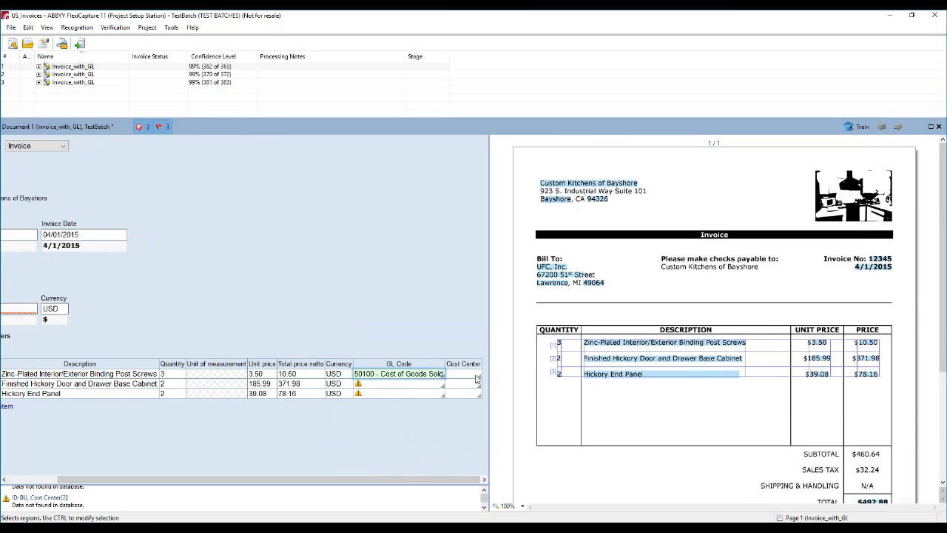
click(480, 375)
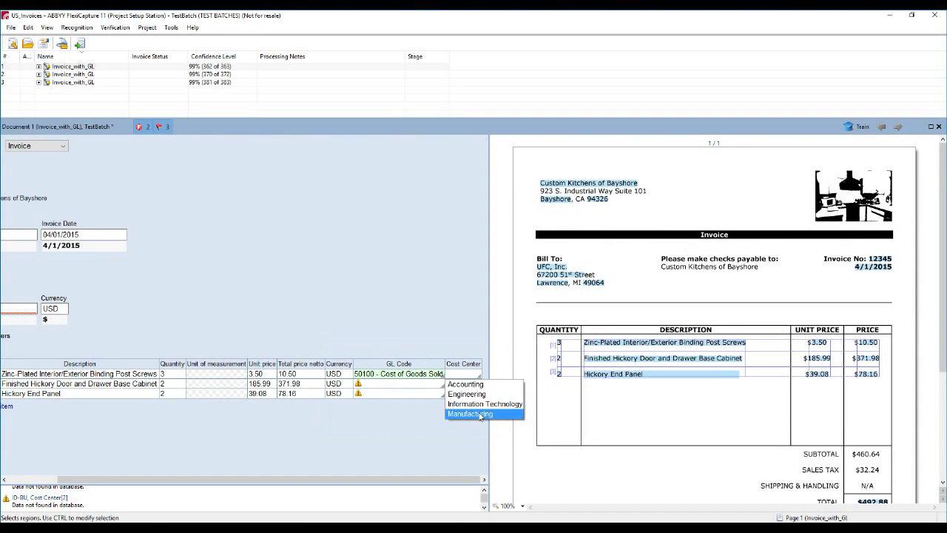
click(466, 415)
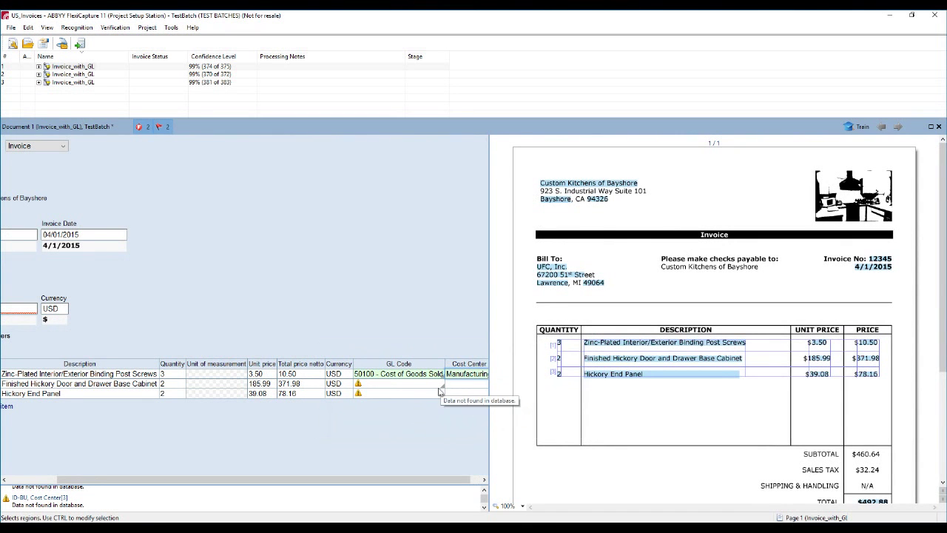
Step: Assign GL code 15300 - Construction Equipment and cost center Information Technology to the Finished Hickory Door and Drawer Base Cabinet line
click(442, 385)
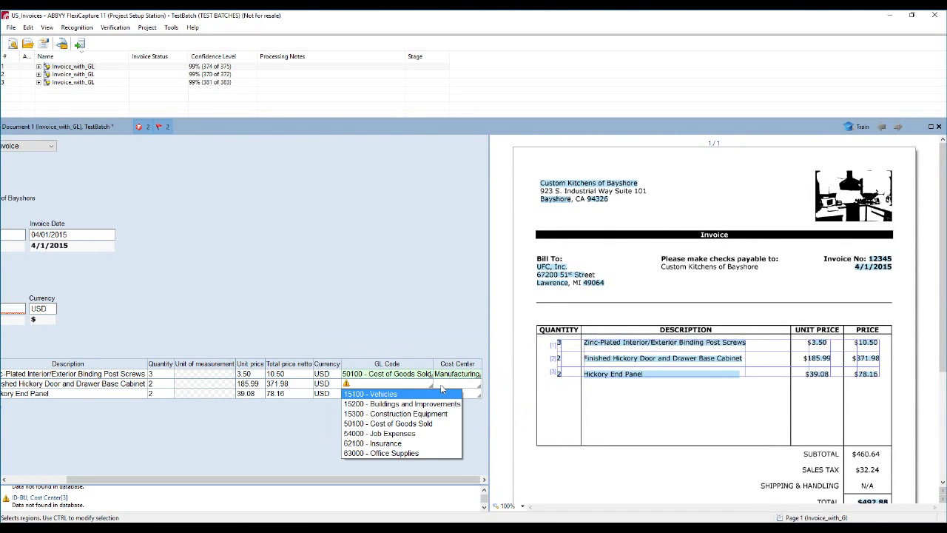
click(417, 421)
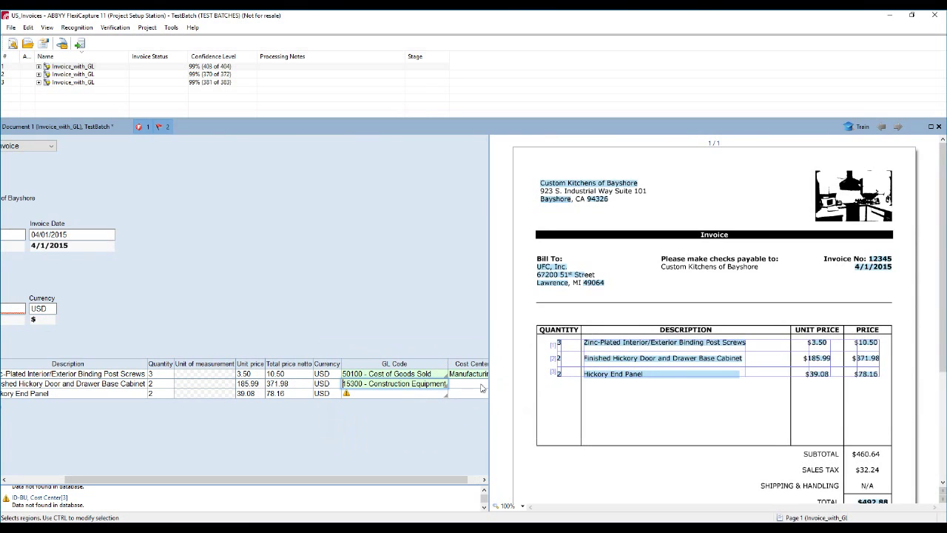
drag(462, 478, 490, 453)
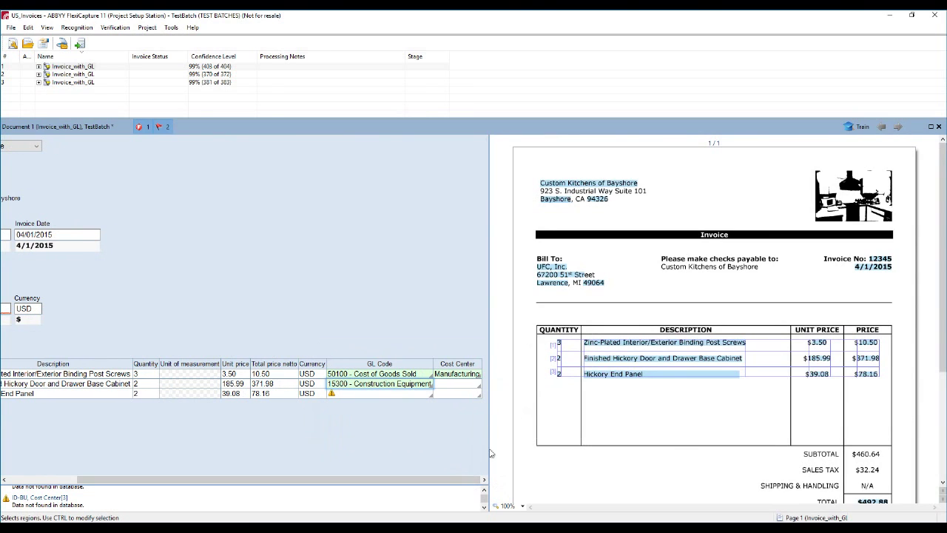
click(477, 383)
click(471, 414)
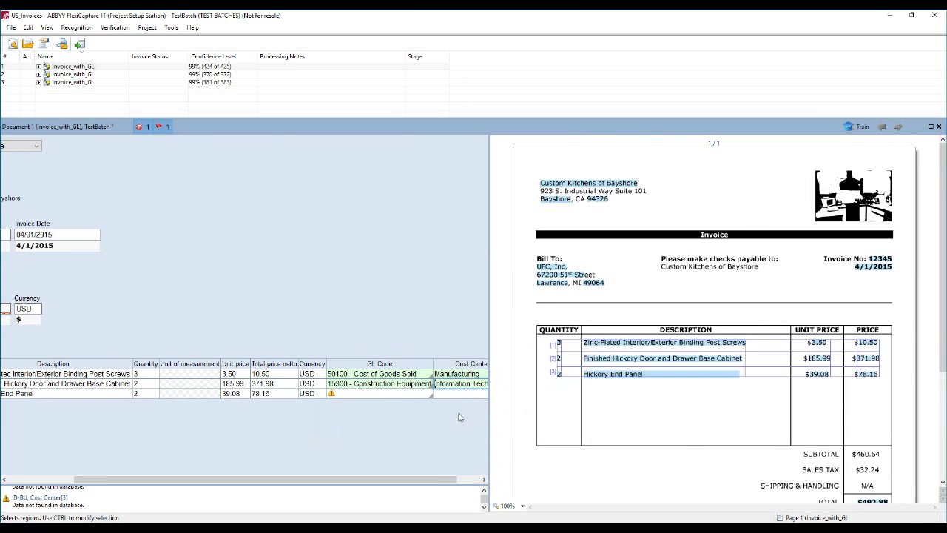
Step: Assign GL code 62100 - Insurance and cost center Information Technology to the Hickory End Panel line item
click(428, 394)
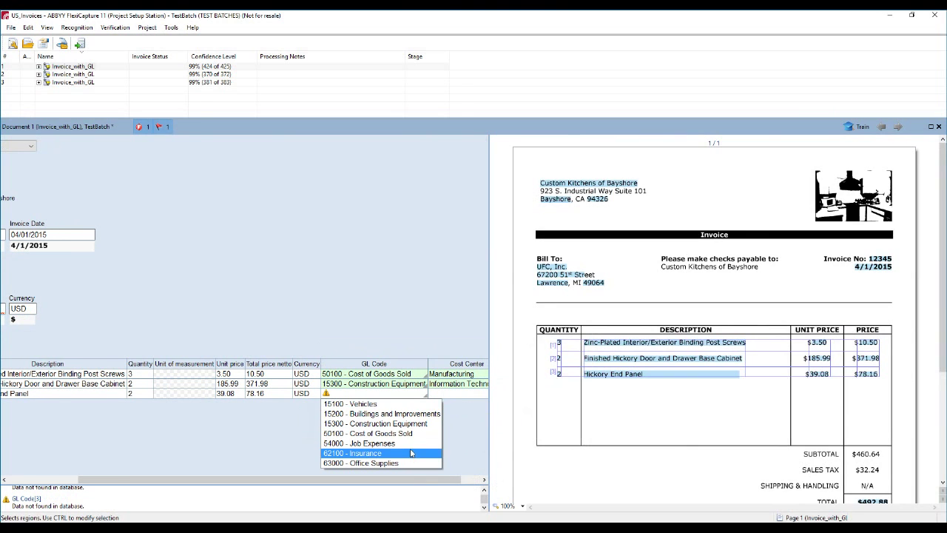
click(414, 452)
drag(466, 479, 481, 480)
click(479, 393)
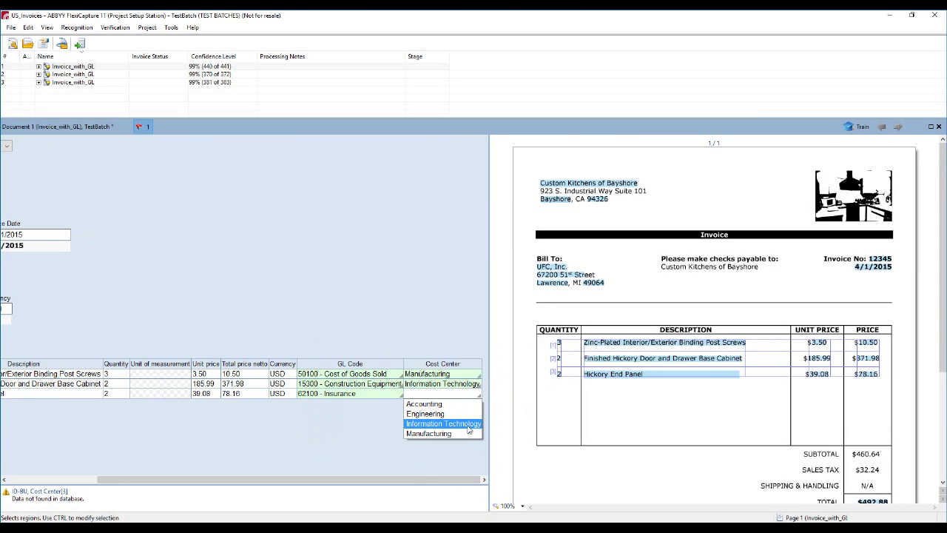
click(468, 424)
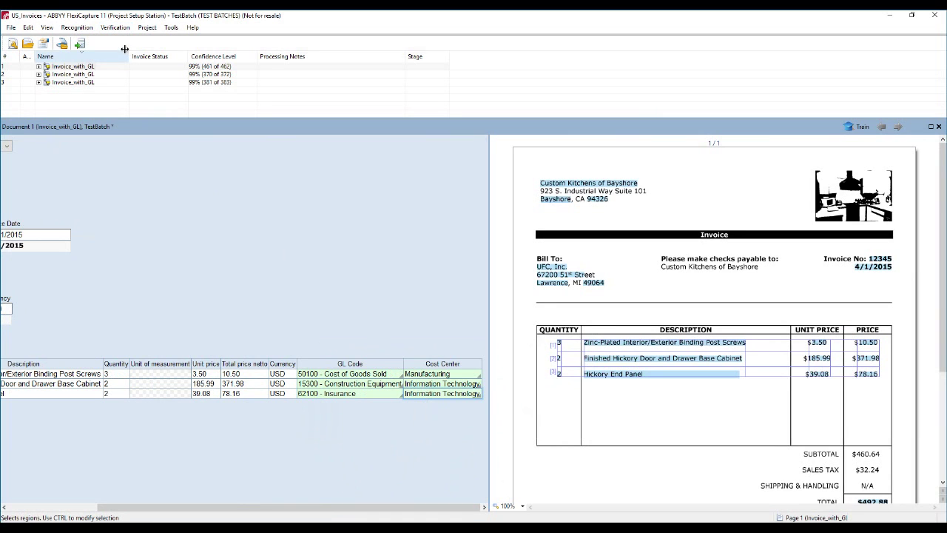
Step: Open the second invoice, saving the first, and code its Concrete Mix line as 15200 - Buildings and Improvements with cost center Engineering
double_click(90, 74)
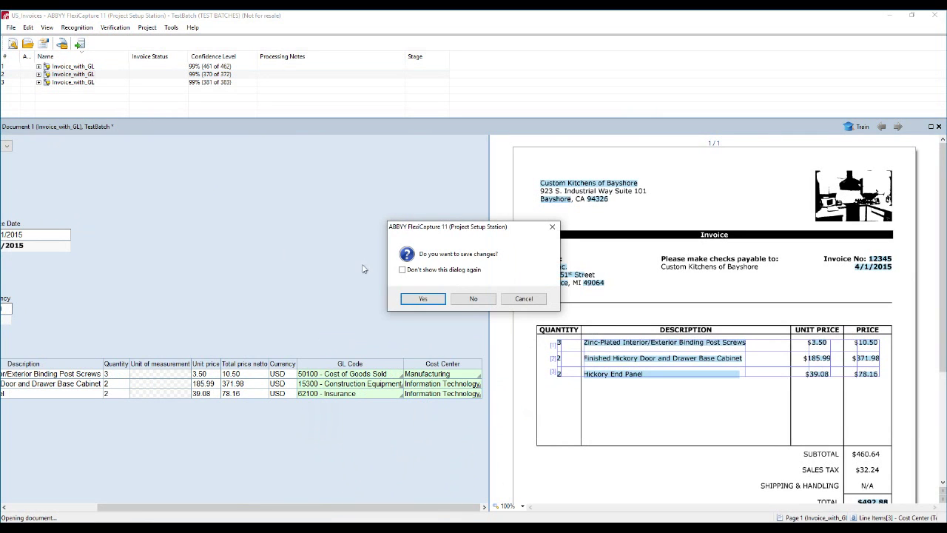
click(437, 299)
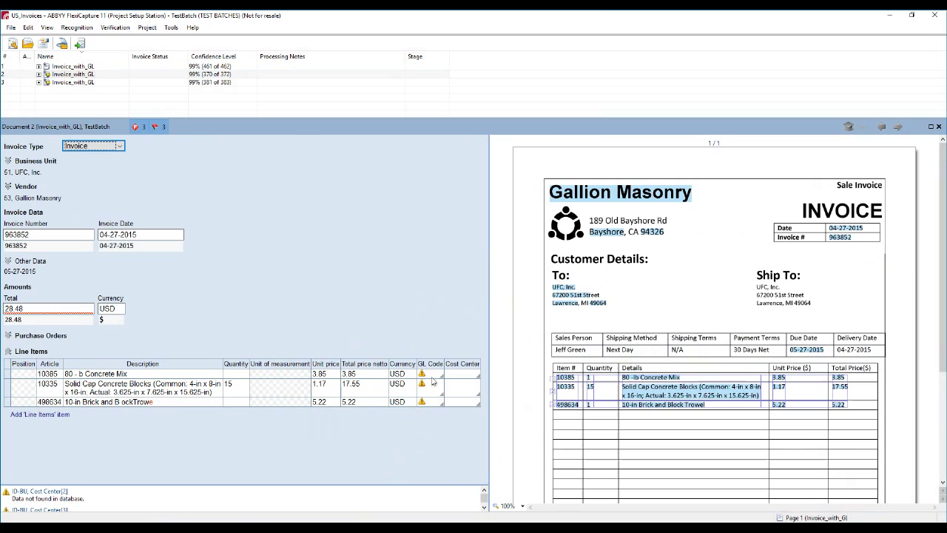
click(436, 384)
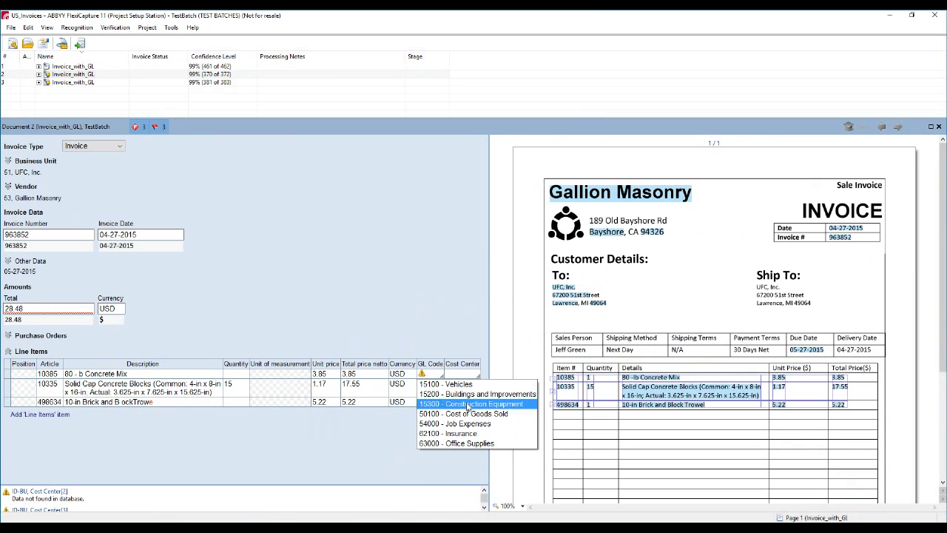
click(471, 395)
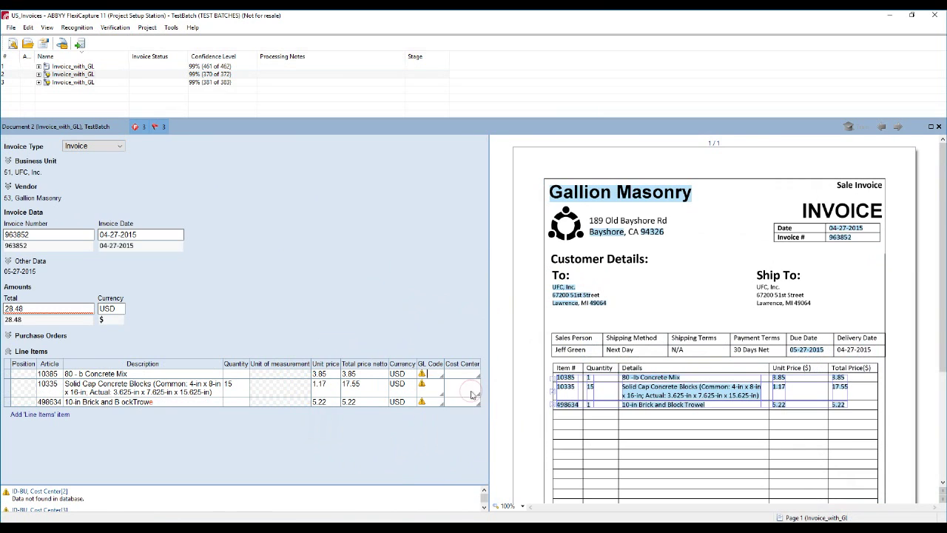
click(432, 482)
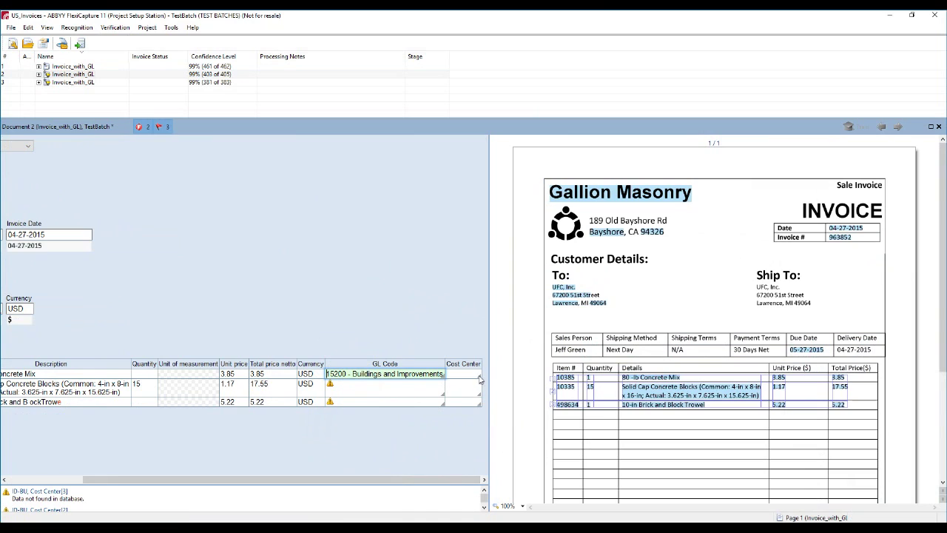
click(478, 374)
click(480, 395)
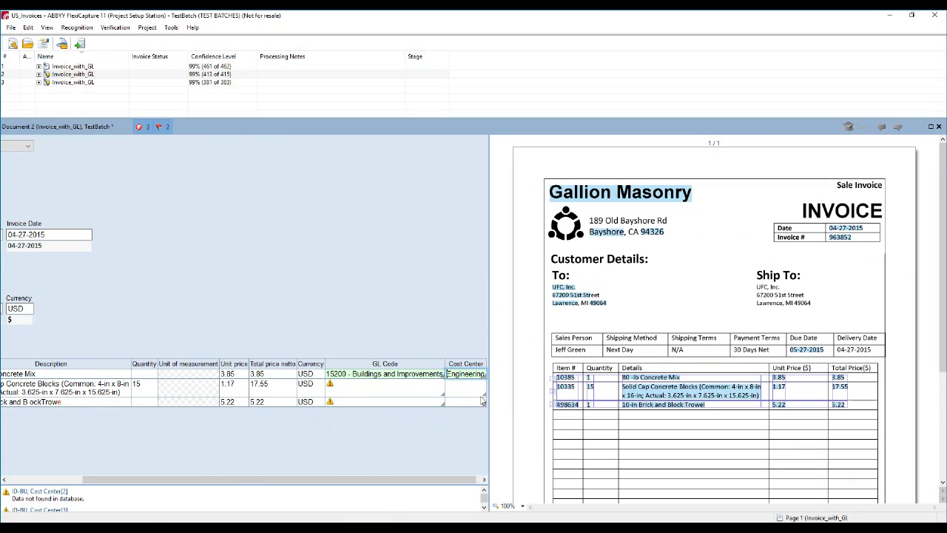
Step: Assign GL code 62100 - Insurance and cost center Manufacturing to the Solid Cap Concrete Blocks line item
click(442, 403)
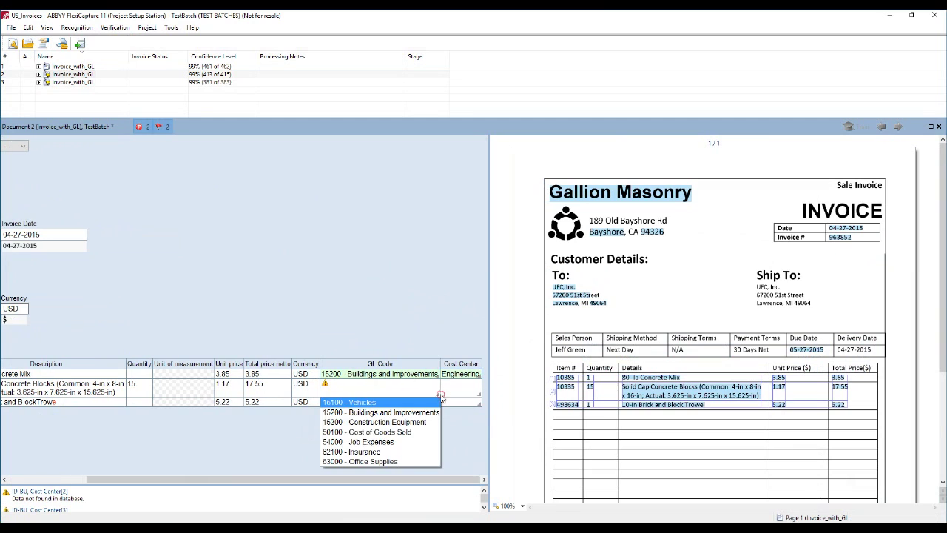
click(396, 452)
click(481, 398)
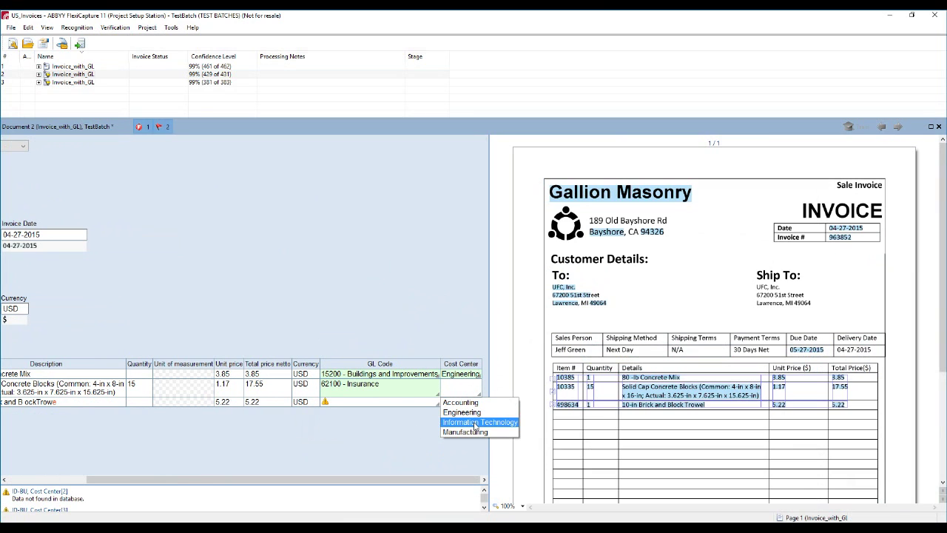
click(474, 432)
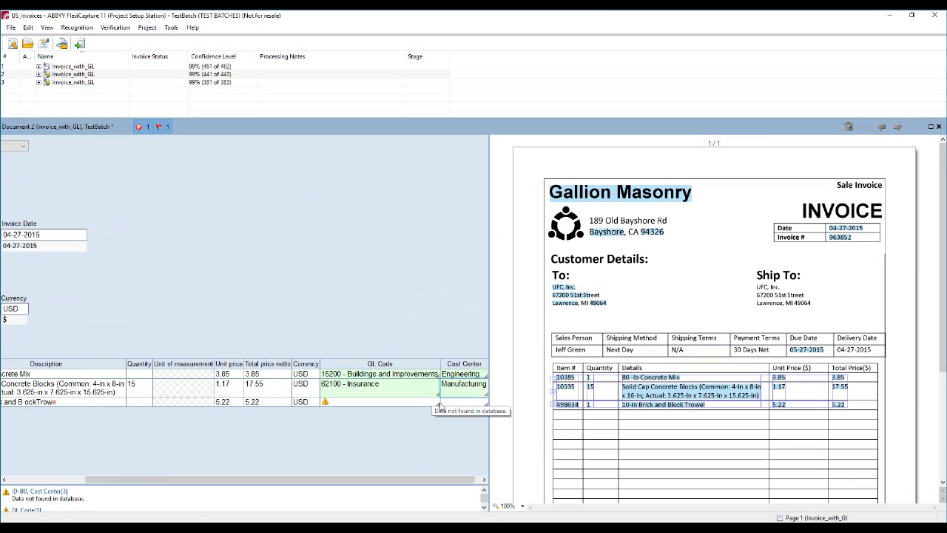
Step: Assign GL code 54000 - Job Expenses and cost center Information Technology to the Brick and Block Trowel line item
click(434, 407)
click(432, 404)
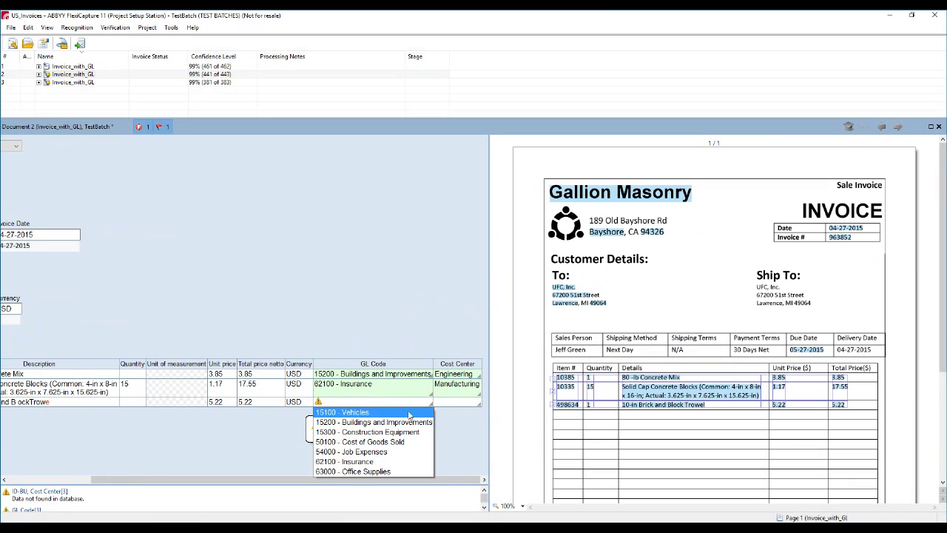
click(363, 451)
click(478, 405)
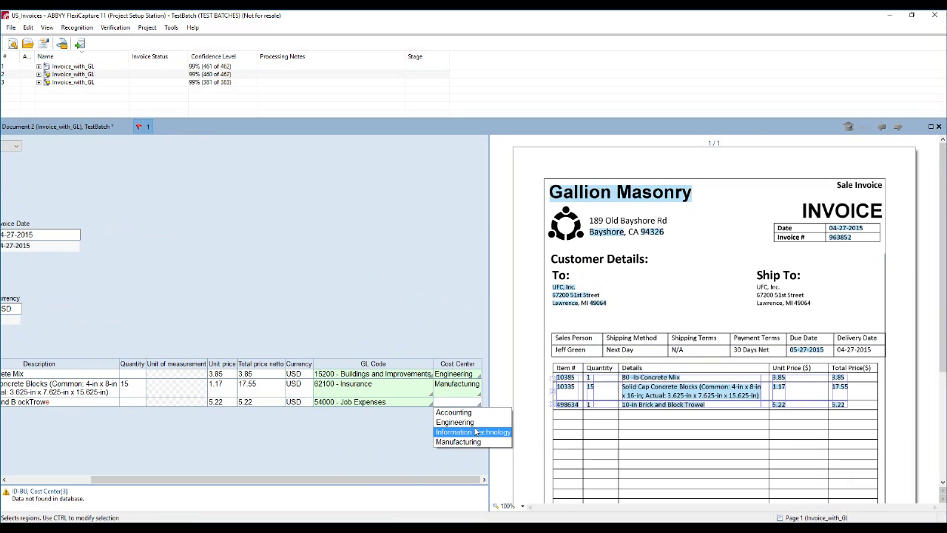
click(474, 431)
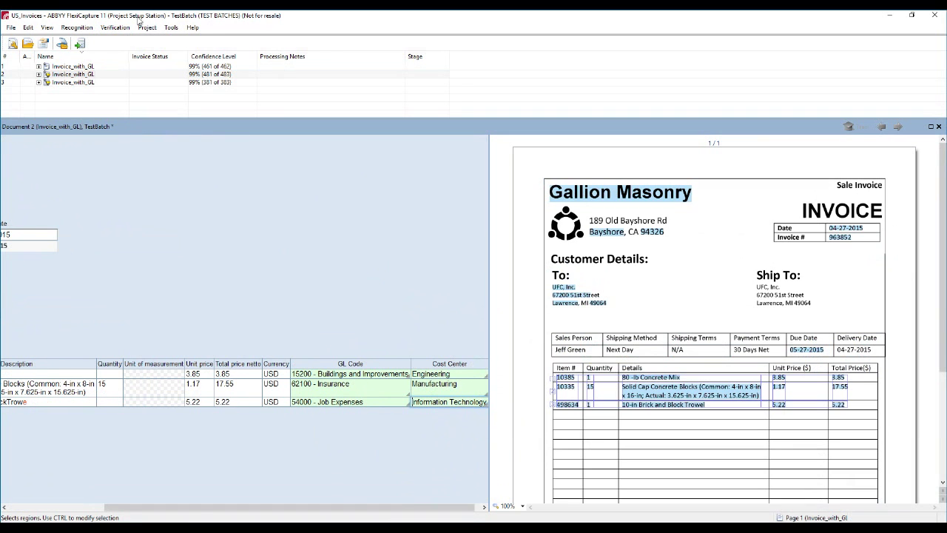
Step: Open the third invoice, saving the second, and set the Unfaced Fiberglass Roll line's GL code to 54000 - Job Expenses
double_click(86, 82)
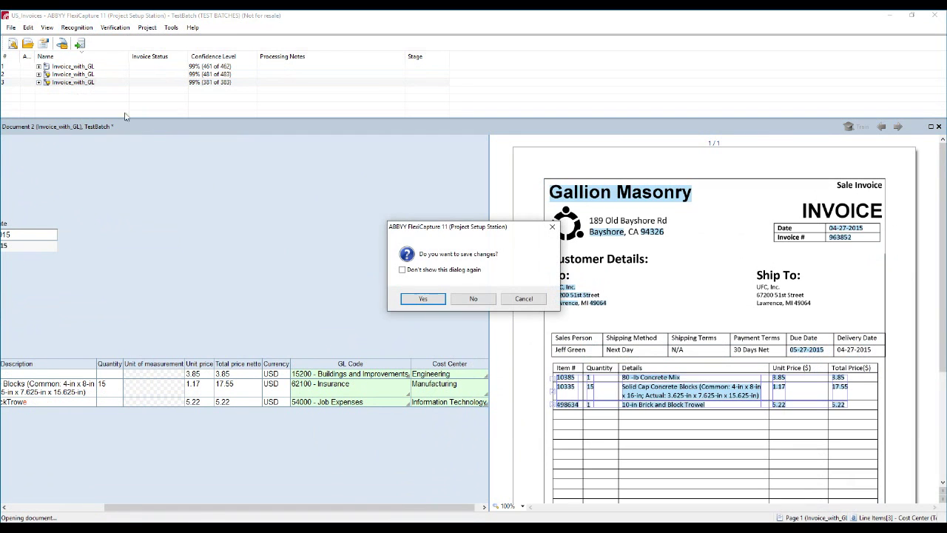
click(422, 299)
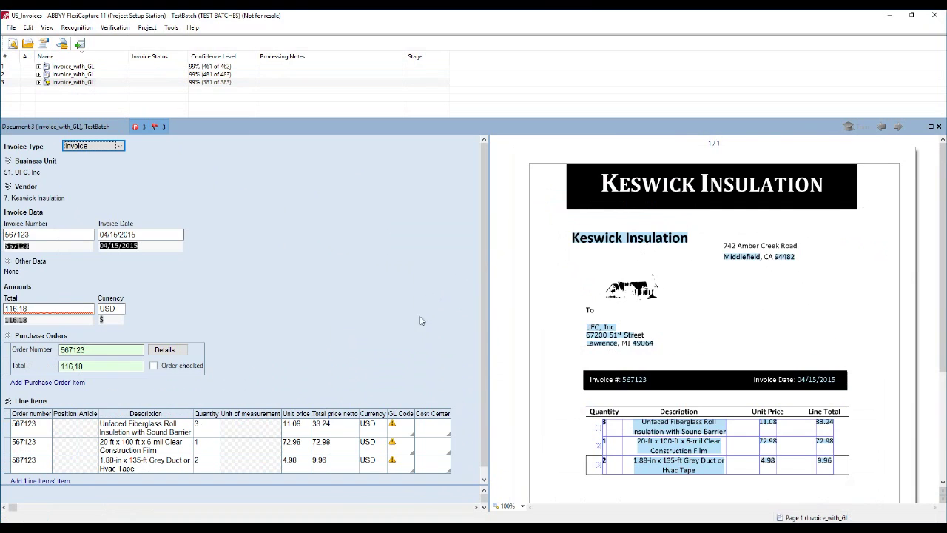
click(412, 433)
click(418, 480)
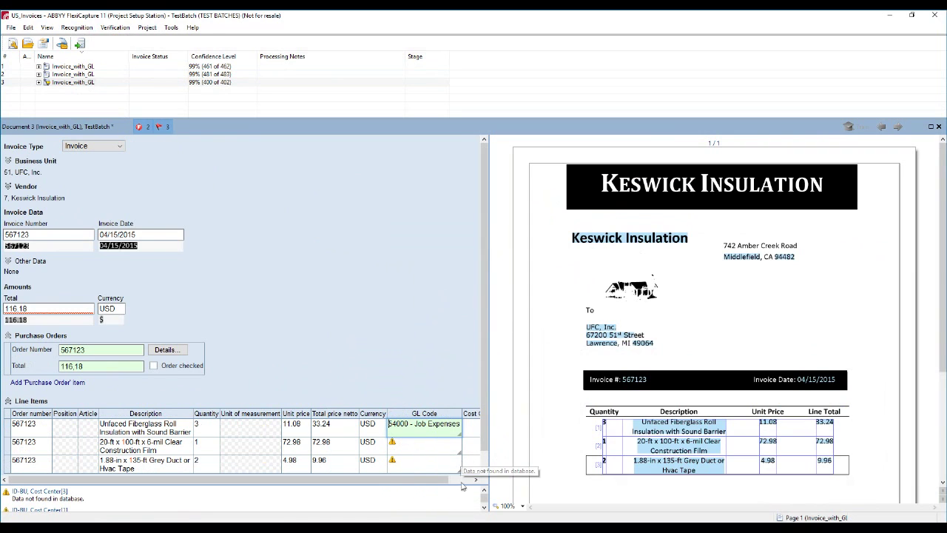
Step: Set the GL codes to 50100 - Cost of Goods Sold for the Clear Construction Film and 62100 - Insurance for the Grey Duct Tape
key(Down)
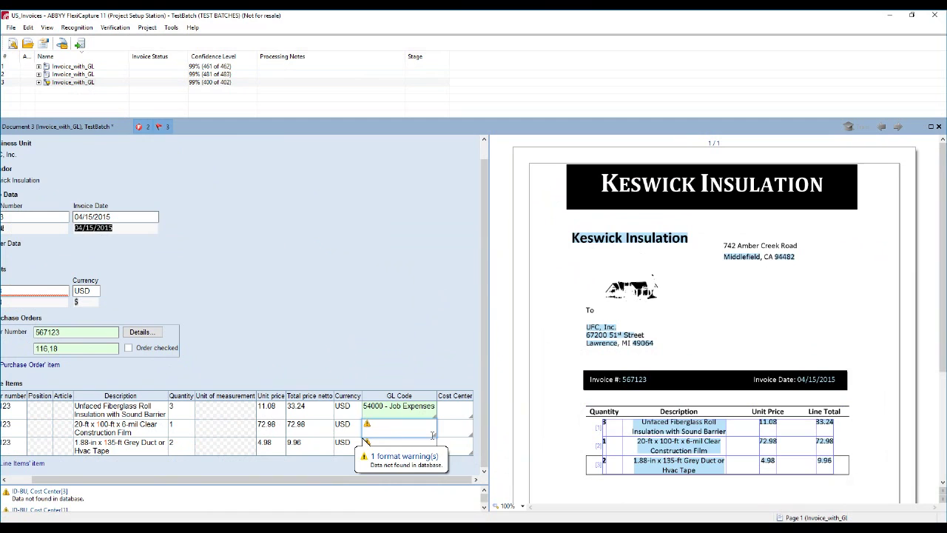
click(435, 435)
click(407, 475)
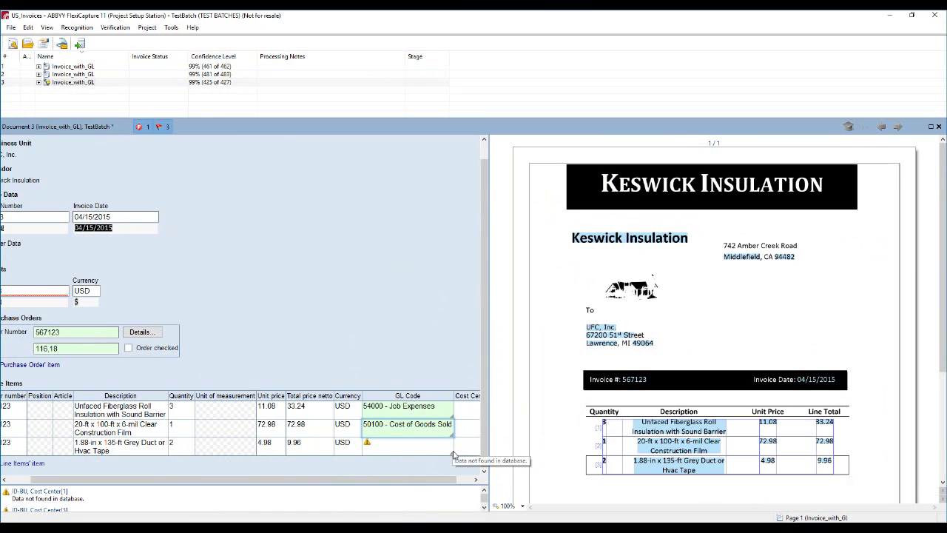
click(450, 449)
click(385, 510)
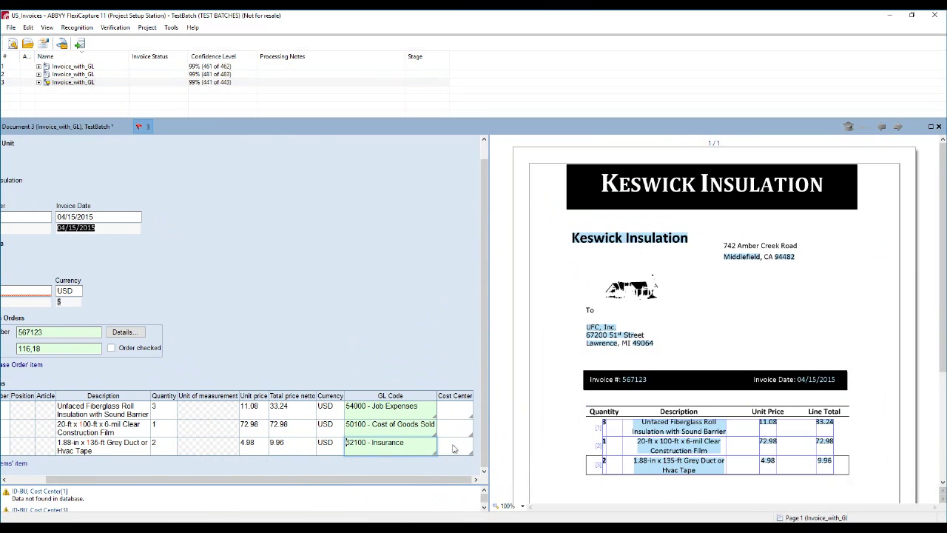
Step: Set the cost centers to Engineering for the fiberglass roll, Information Technology for the construction film and Engineering for the duct tape
click(474, 416)
click(477, 433)
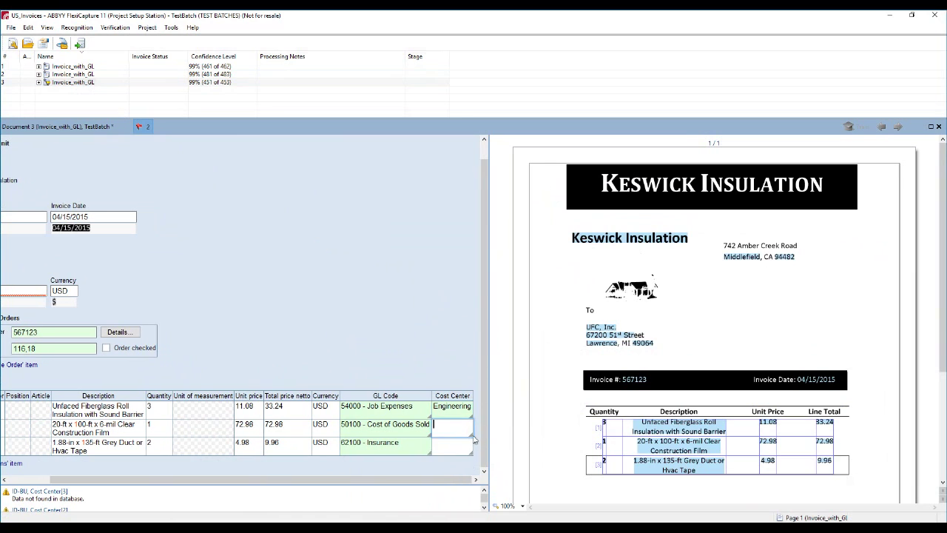
click(474, 434)
click(462, 457)
click(446, 479)
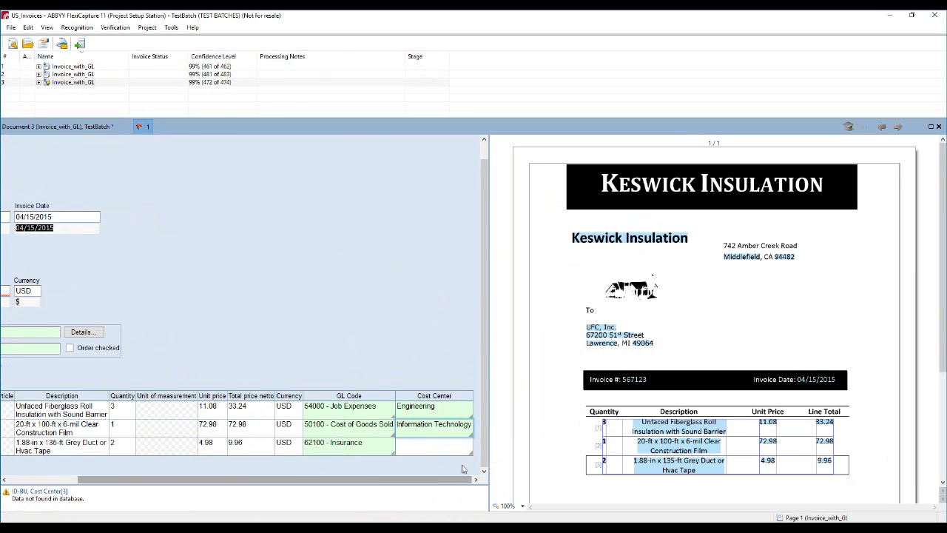
click(470, 451)
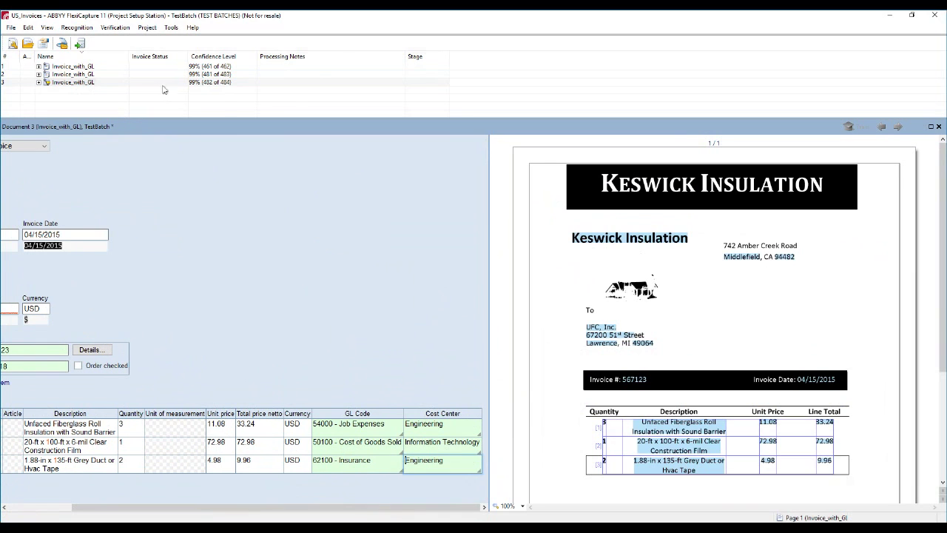
Step: Load the image file Invoice - Gallion Masonry.pdf from the ABBYY Invoice Samples folder into the test batch
right_click(74, 97)
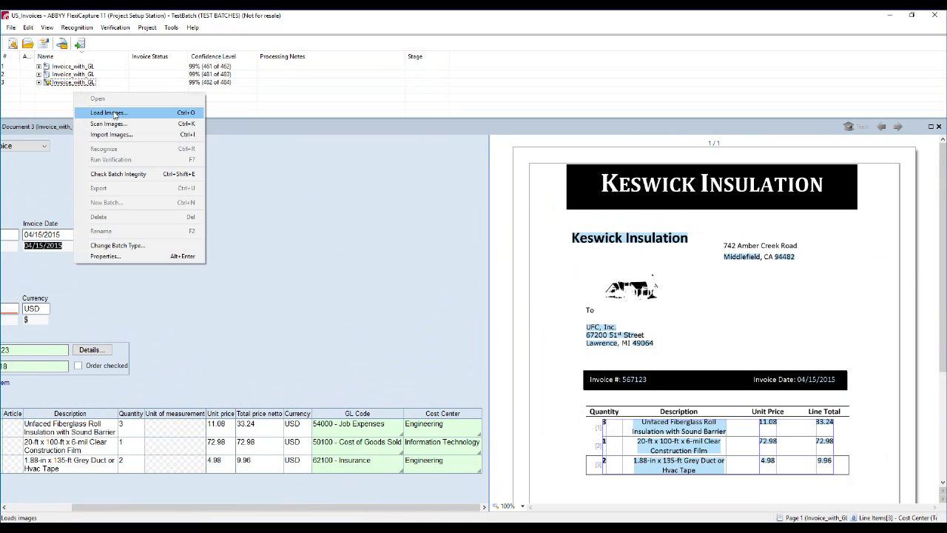
click(117, 112)
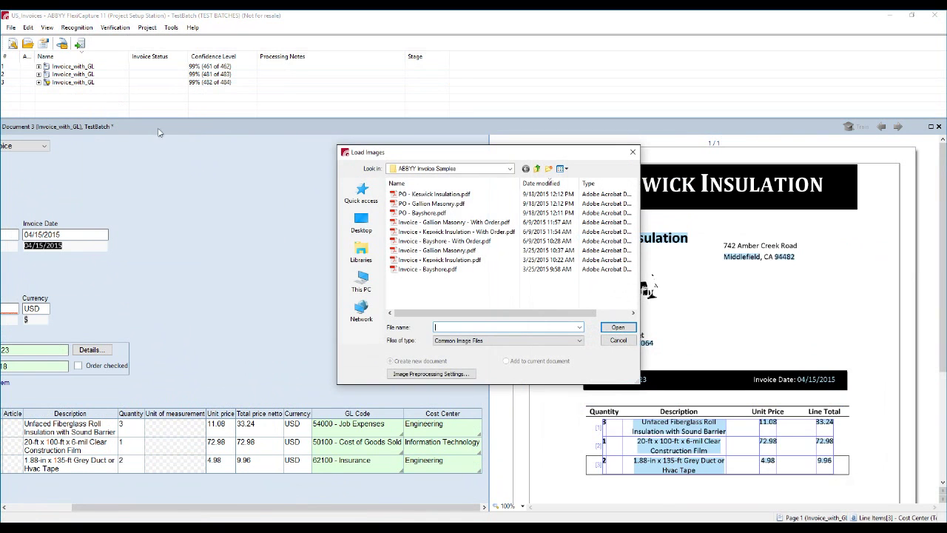
double_click(444, 250)
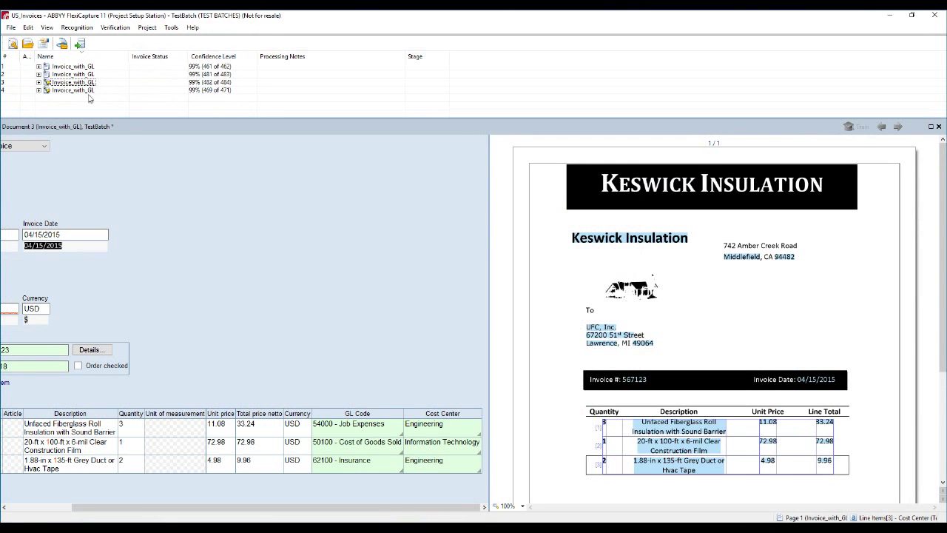
Step: Open the fourth invoice in the batch, saving the third, and bring its line items' GL Code and Cost Center columns into view
double_click(87, 93)
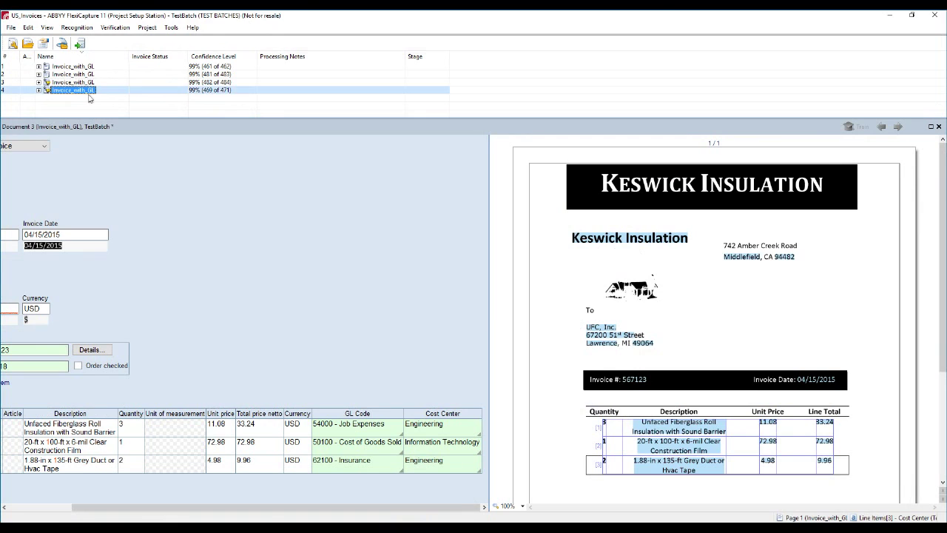
click(434, 301)
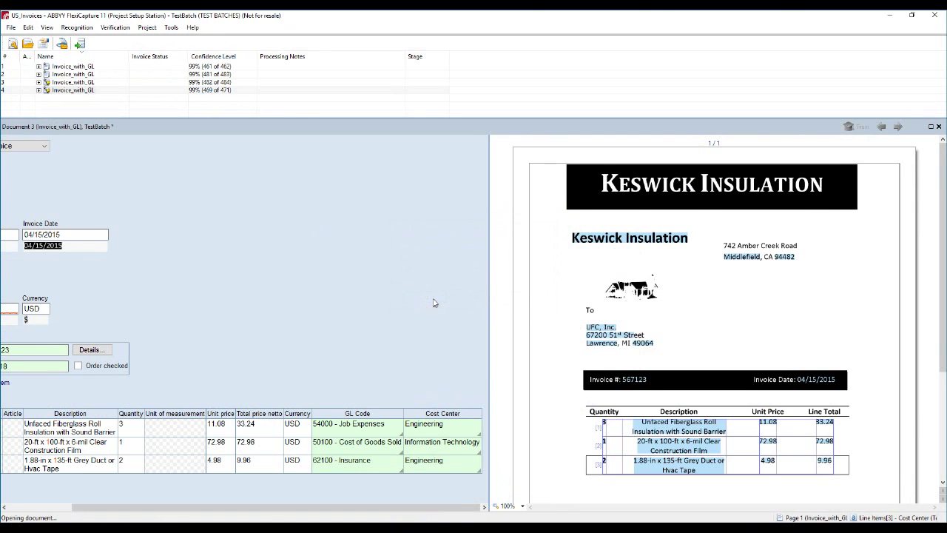
drag(411, 480, 425, 485)
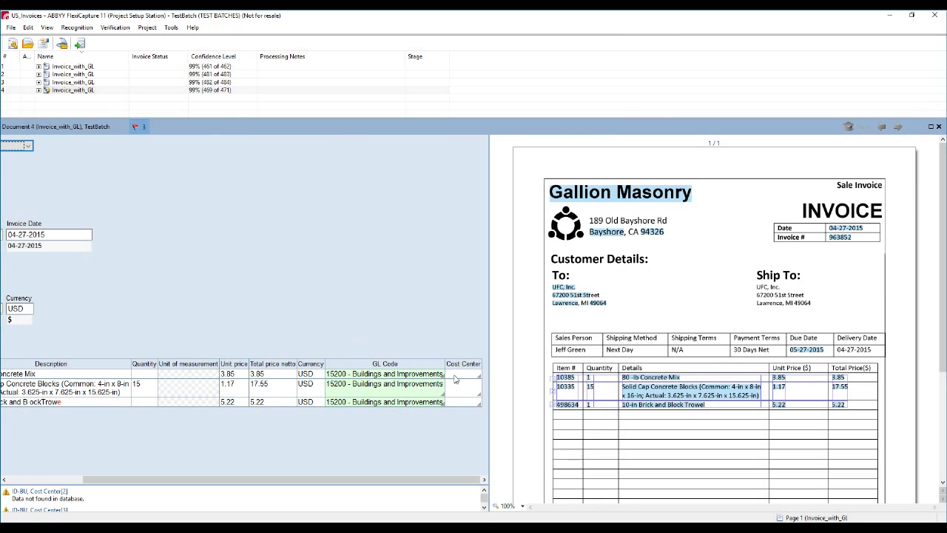
Step: Examine the available cost center choices and GL code choices for the Concrete Mix line
click(480, 377)
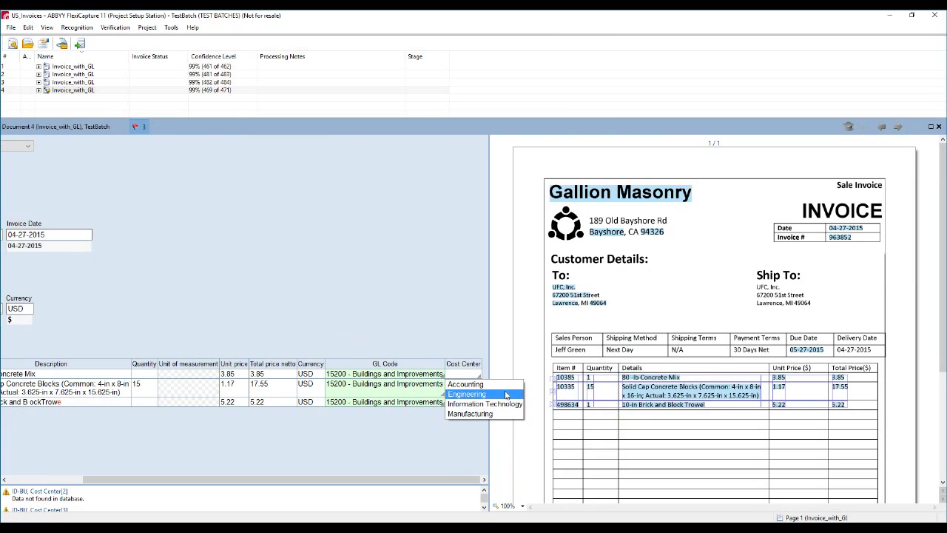
click(430, 378)
click(444, 378)
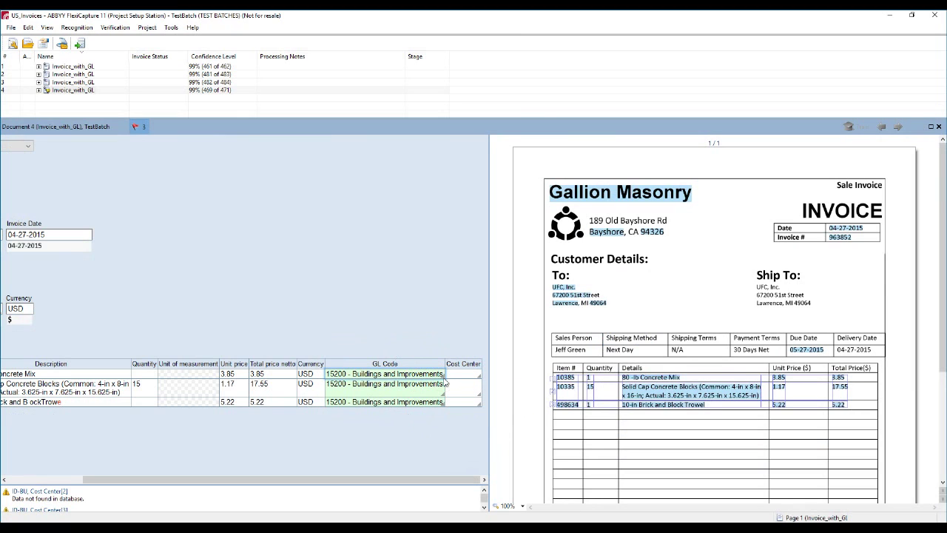
click(445, 379)
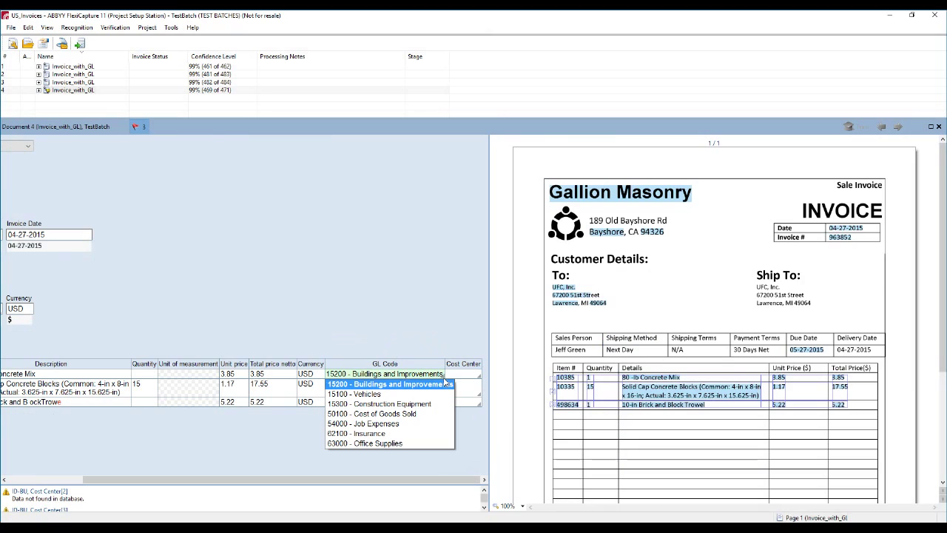